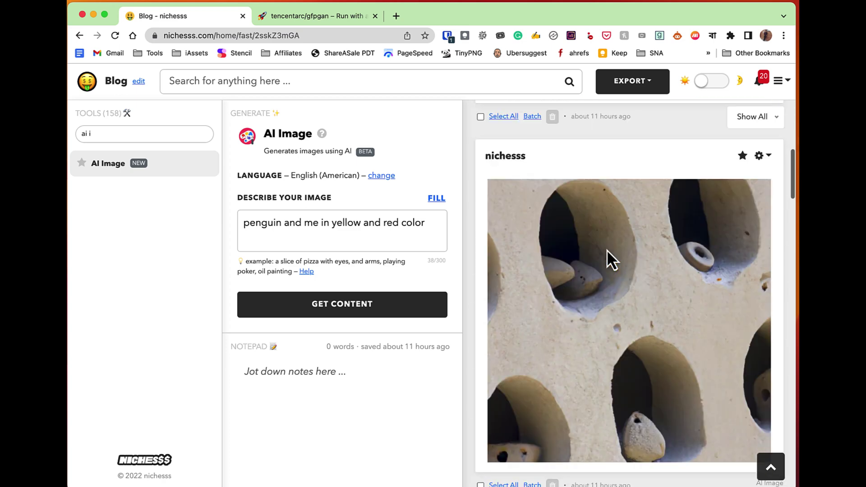
Browse the previously generated AI images in the content list
scroll(608, 250, "down", 12)
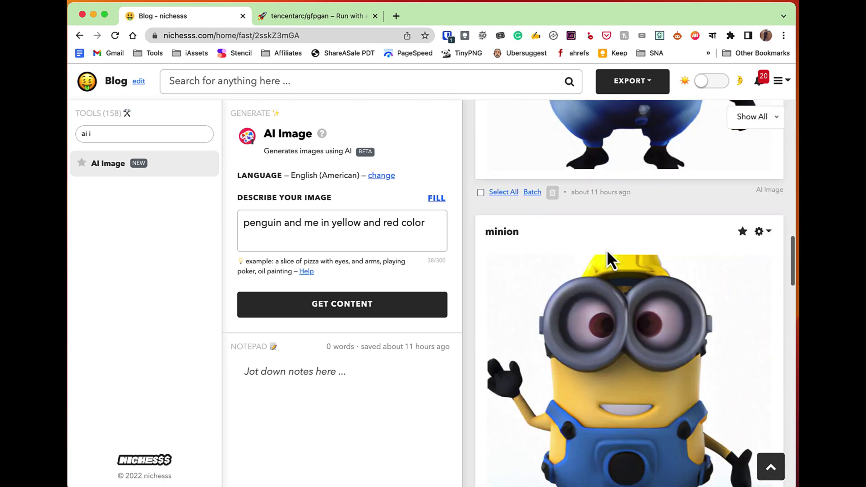
scroll(607, 251, "down", 10)
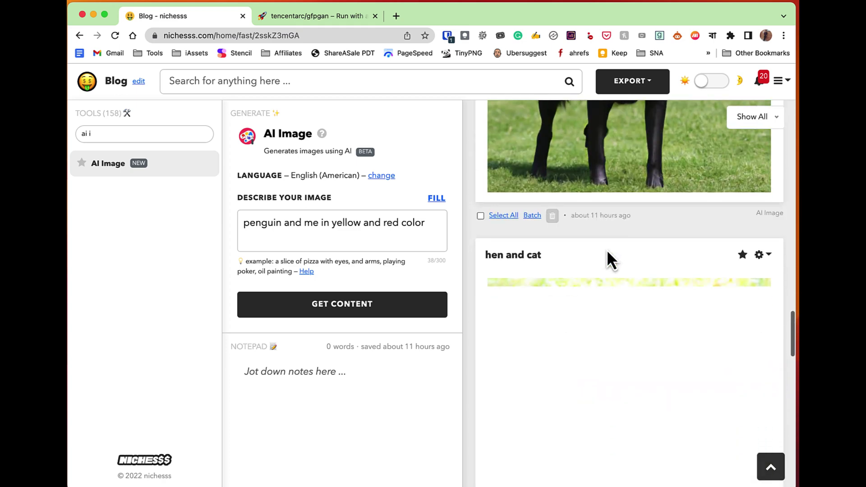
scroll(608, 250, "down", 10)
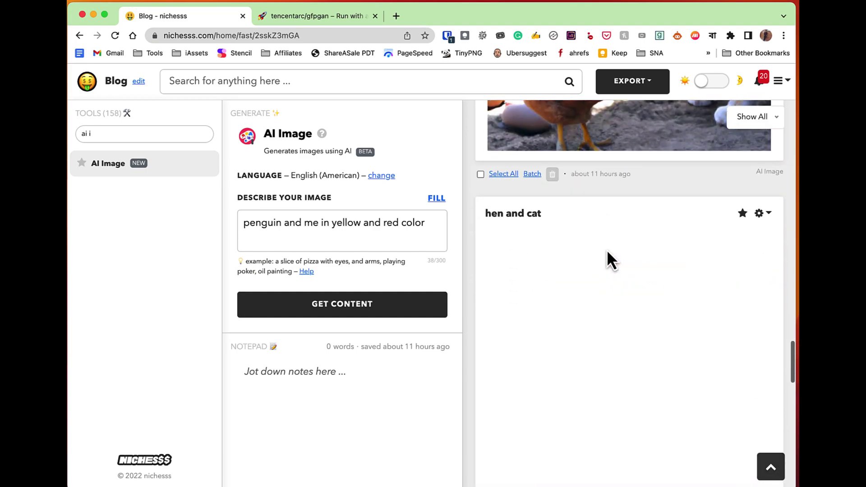
scroll(608, 250, "up", 20)
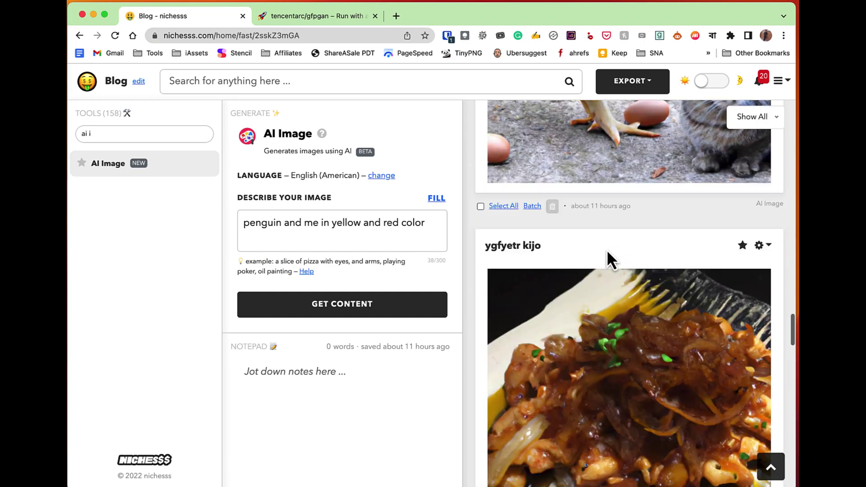
Replace the image description with "dishwasher and red ceramic plates" and generate the image
triple_click(331, 224)
key("BackSpace")
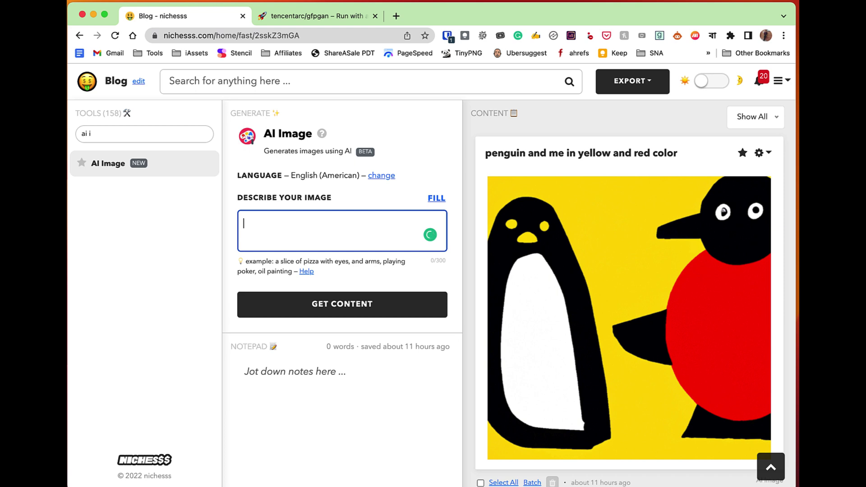
type("diswasher and ")
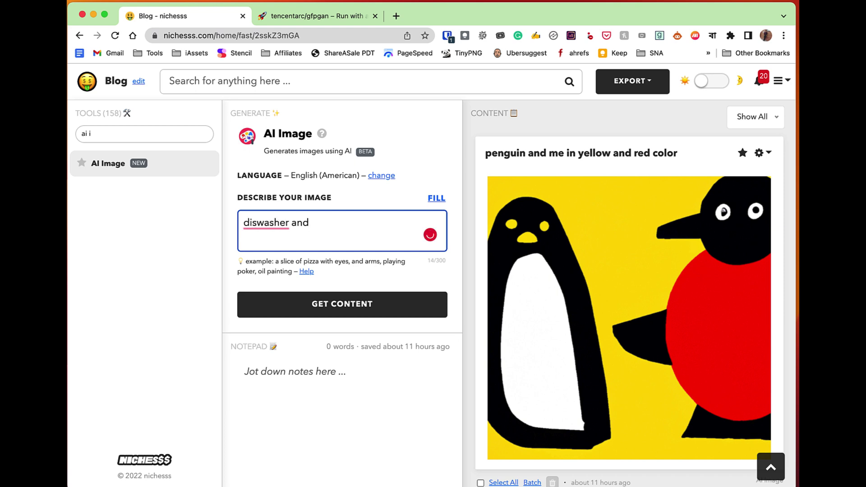
type("ceramic plates")
left_click(312, 223)
type("red")
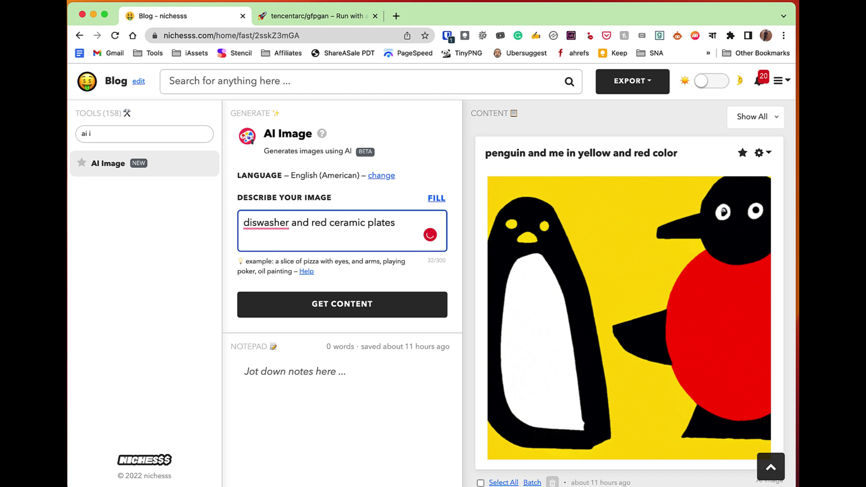
left_click(277, 225)
left_click(272, 241)
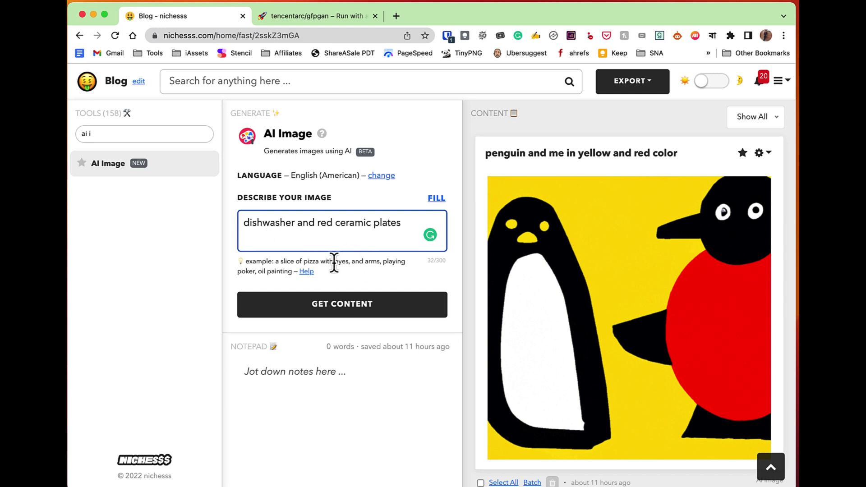
left_click(346, 314)
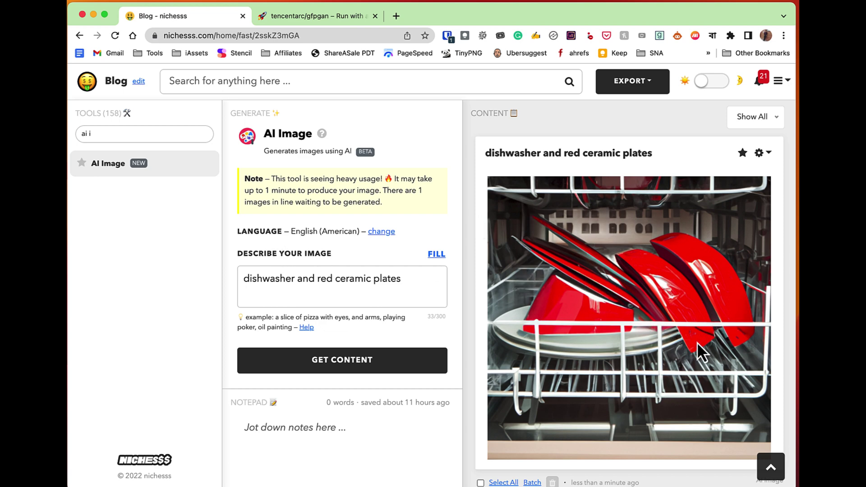
Save the generated dishwasher image to the Downloads folder under its suggested file name
right_click(625, 285)
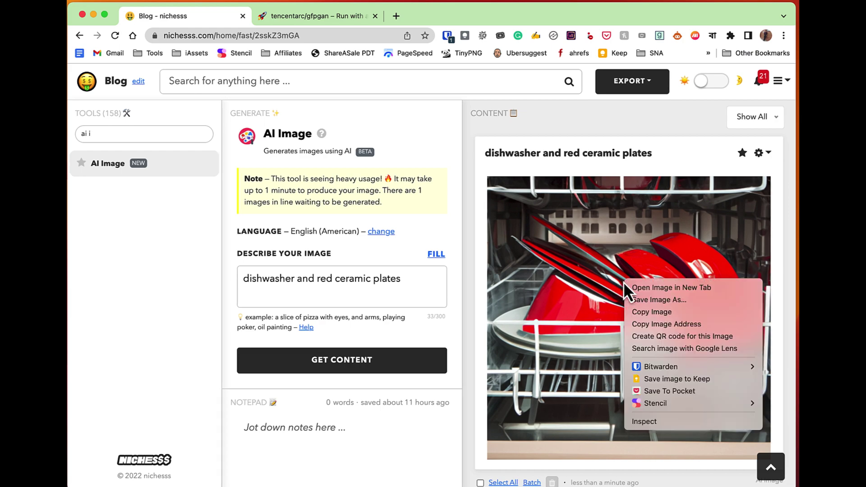
left_click(644, 301)
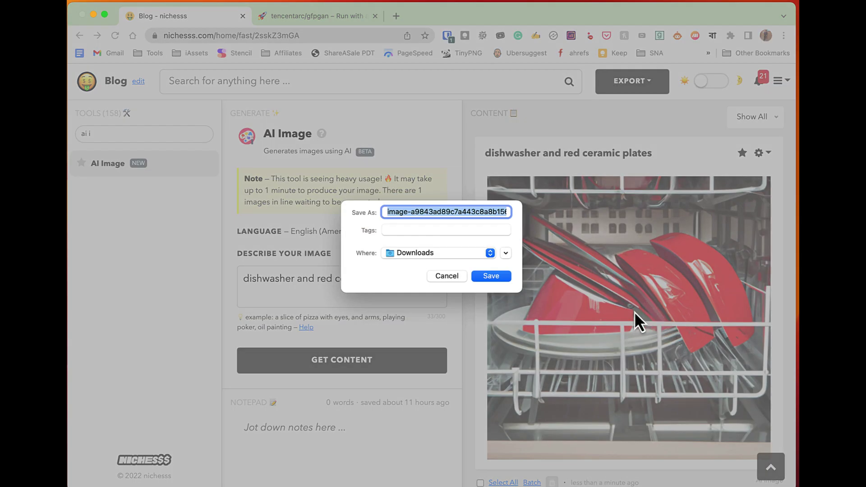
left_click(492, 276)
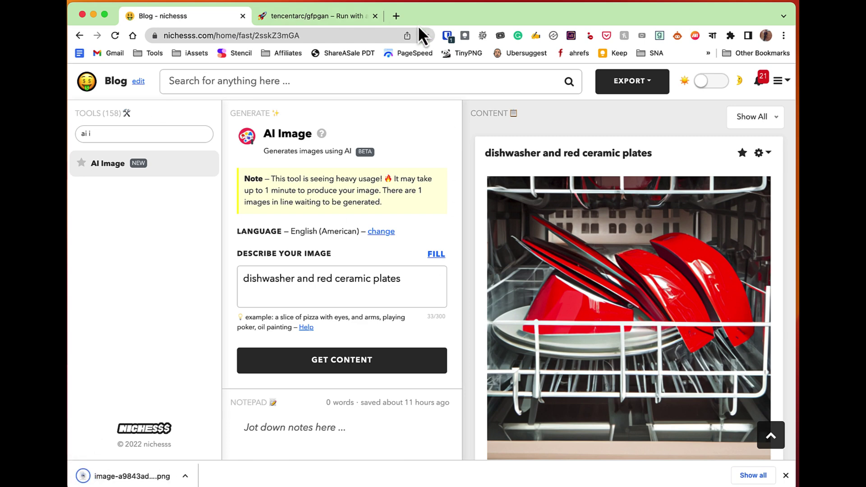
Open google.com/images in a new tab and run a reverse image search with the downloaded dishwasher image
left_click(397, 16)
type("google.com/images")
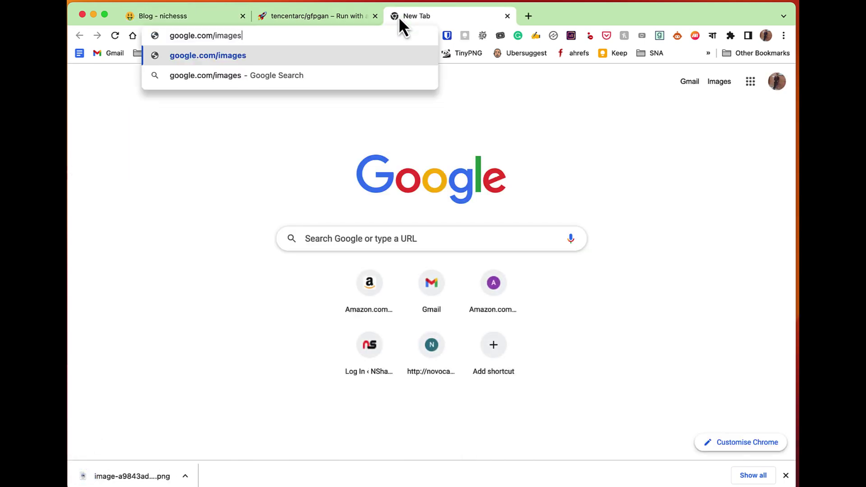
key("Return")
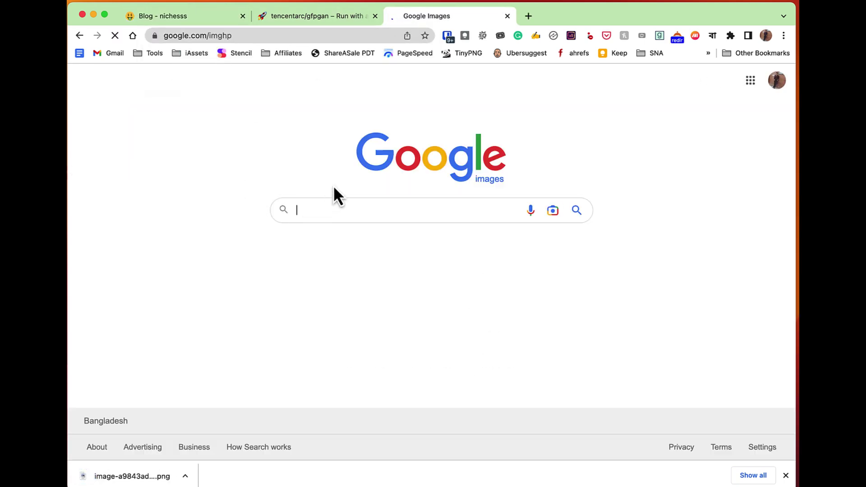
left_click(554, 212)
left_click_drag(131, 477, 406, 307)
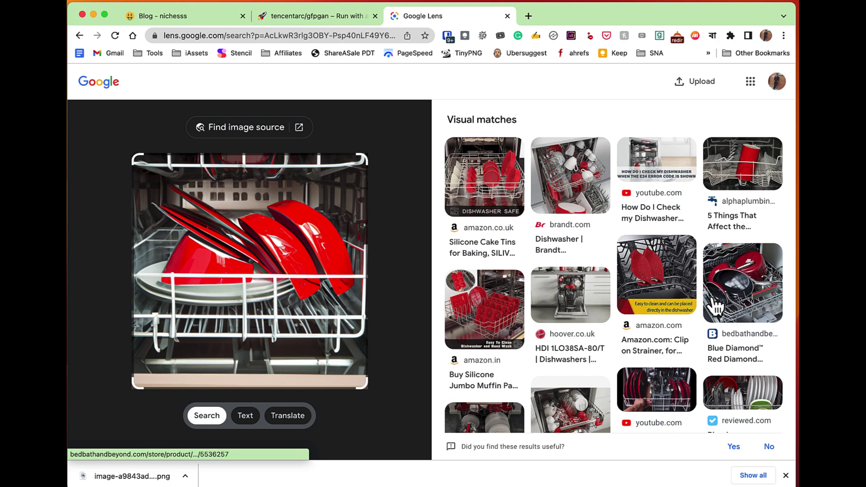
Look through the visual matches and compare them with the uploaded dishwasher image
scroll(716, 308, "down", 3)
scroll(716, 309, "down", 6)
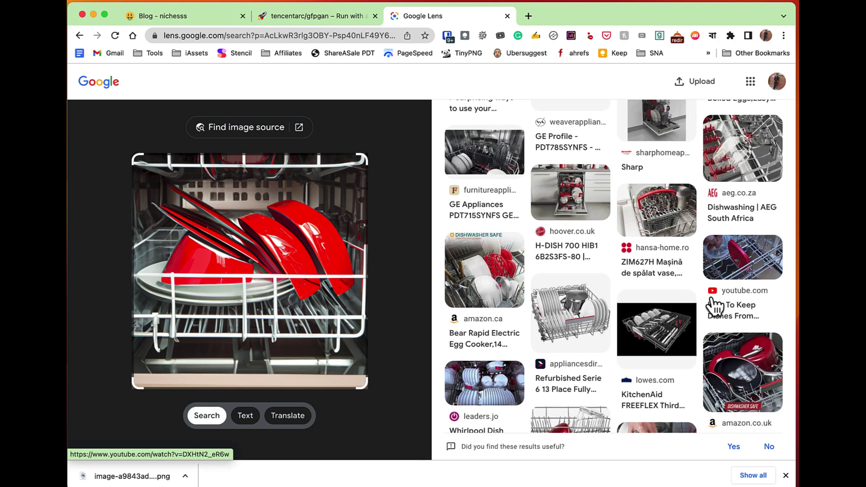
scroll(716, 308, "down", 3)
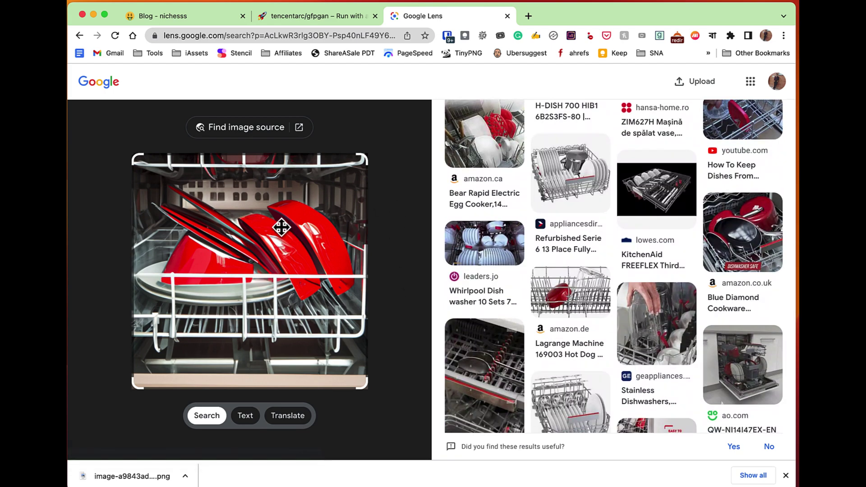
right_click(162, 476)
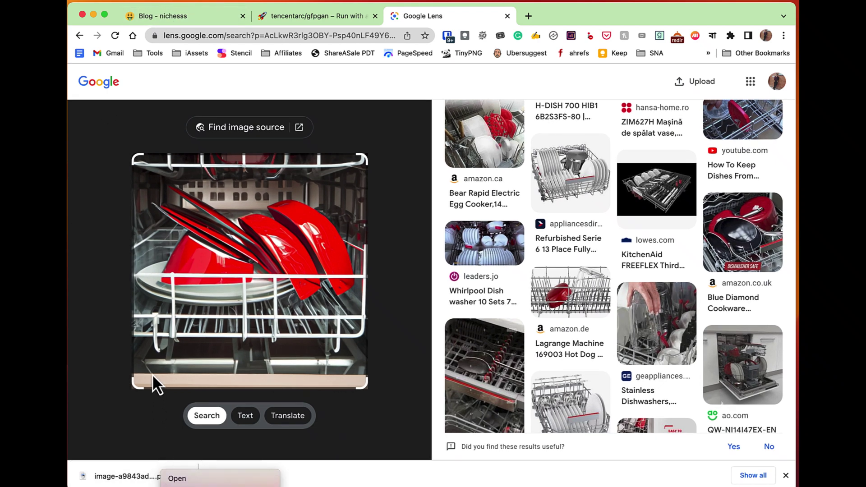
left_click(352, 479)
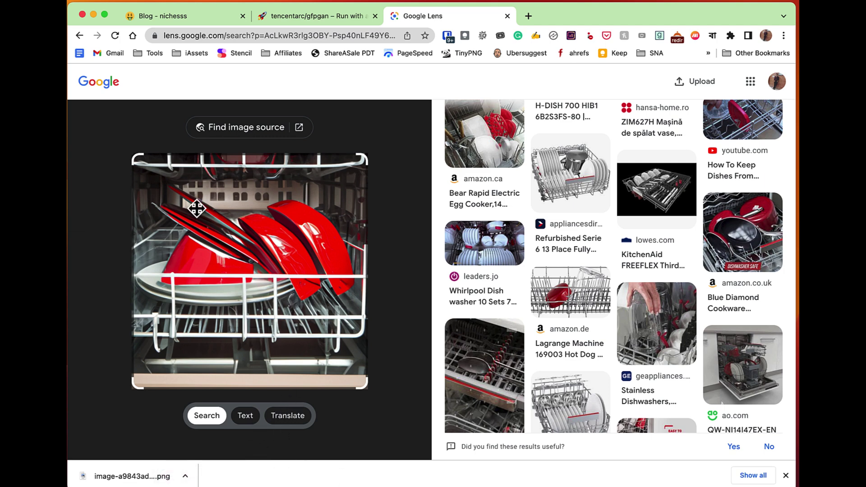
Return to nichesss, replace the image description with "boy hiking wearing green color tshirt and black shorts" and generate the image
left_click(176, 17)
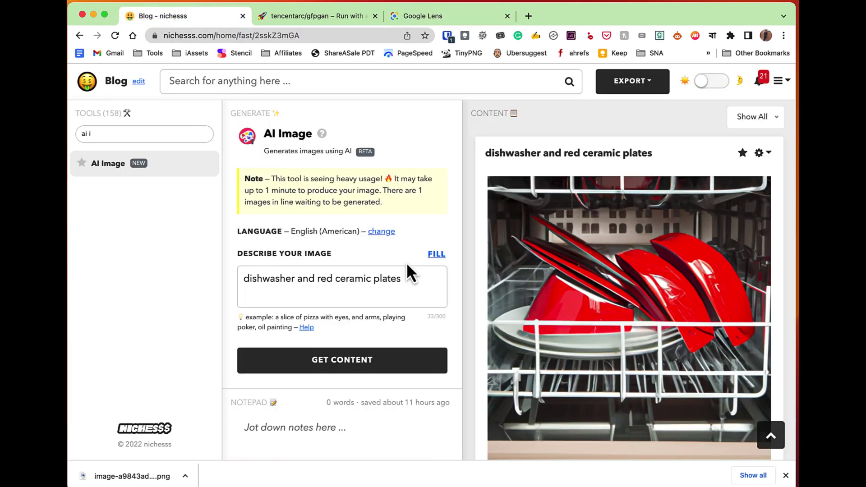
left_click(408, 279)
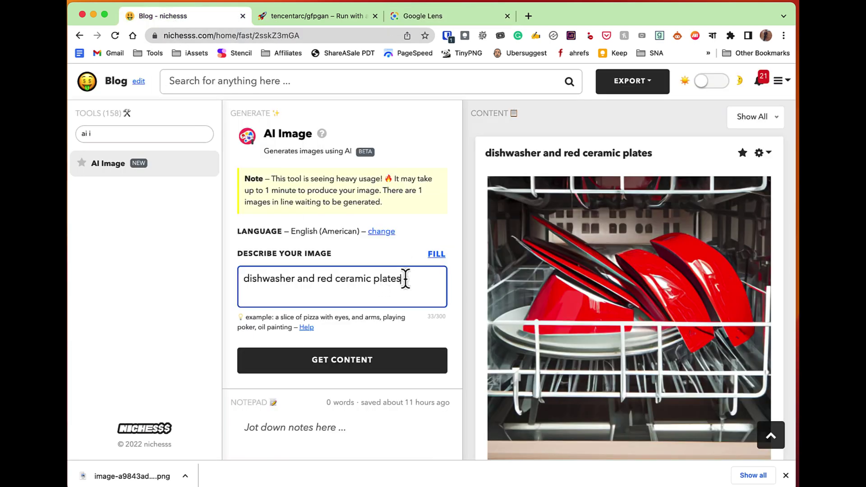
left_click_drag(408, 279, 226, 263)
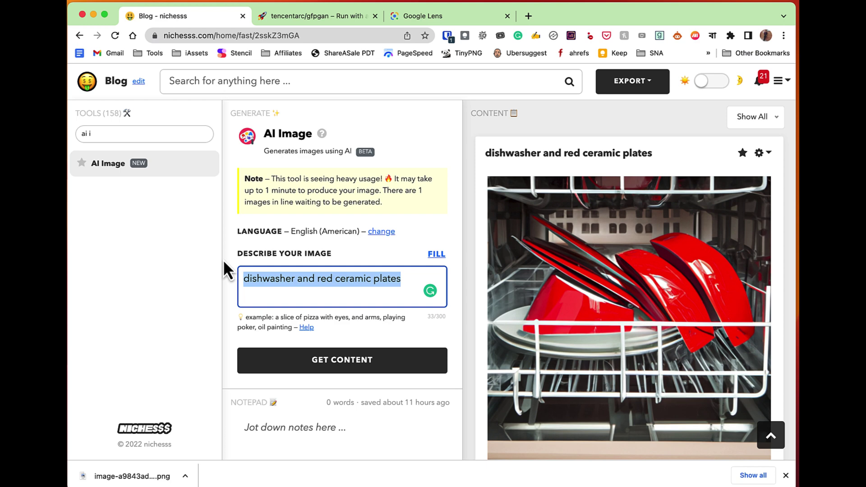
type("boy hiking with")
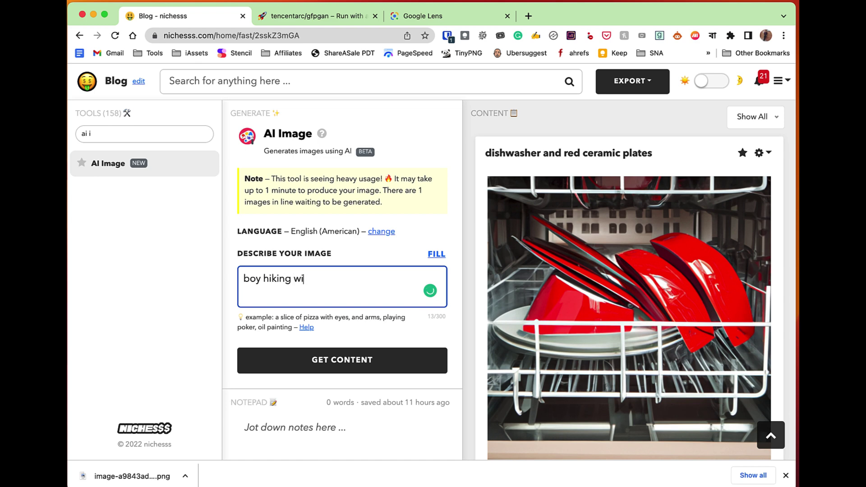
key("BackSpace")
key("BackSpace")
key("BackSpace")
key("BackSpace")
key("BackSpace")
key("BackSpace")
type(",")
type(" green color t")
key("BackSpace")
key("BackSpace")
type("tshir")
left_click(295, 279)
key("BackSpace")
key("BackSpace")
type("wearing")
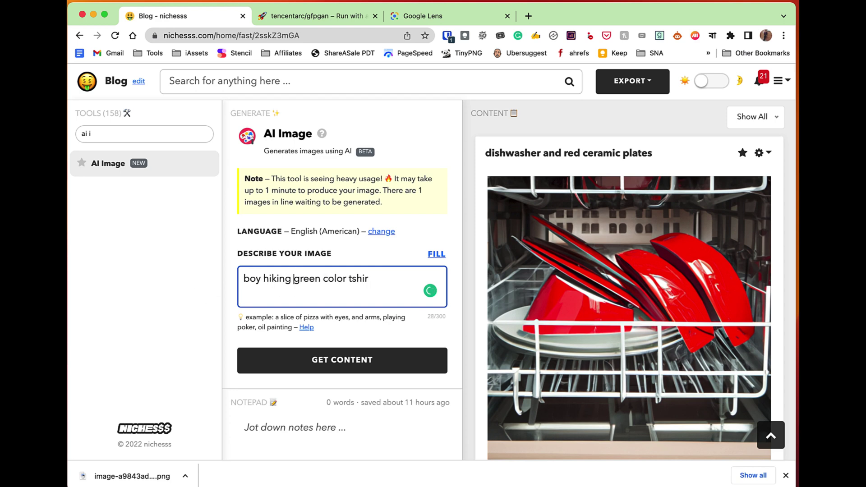
left_click(414, 278)
type("t and black shorts")
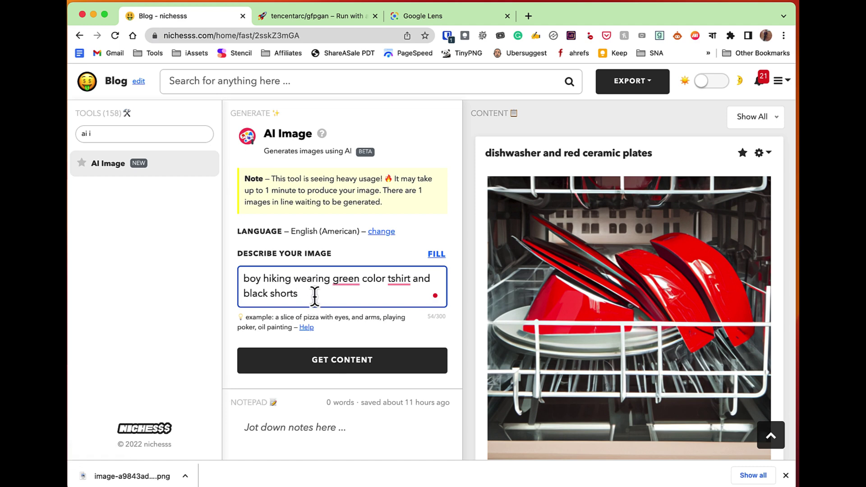
left_click(405, 277)
left_click(348, 365)
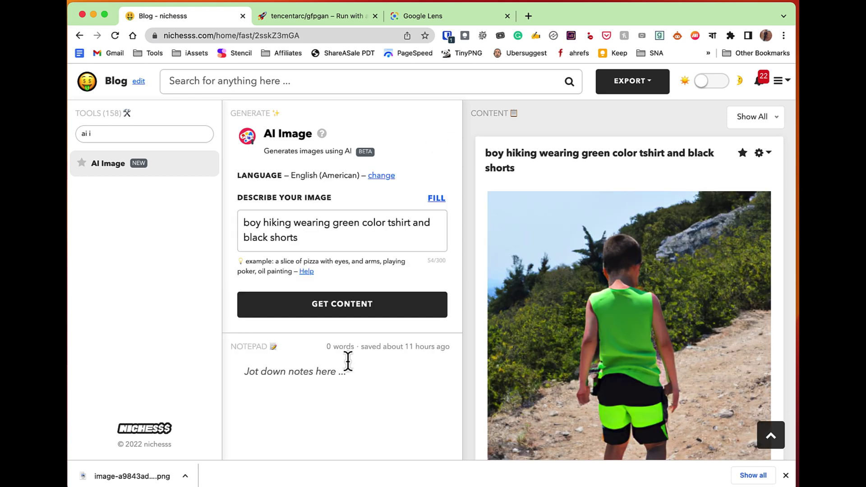
Inspect the generated image of the hiking boy and save it to the Downloads folder
scroll(564, 324, "down", 3)
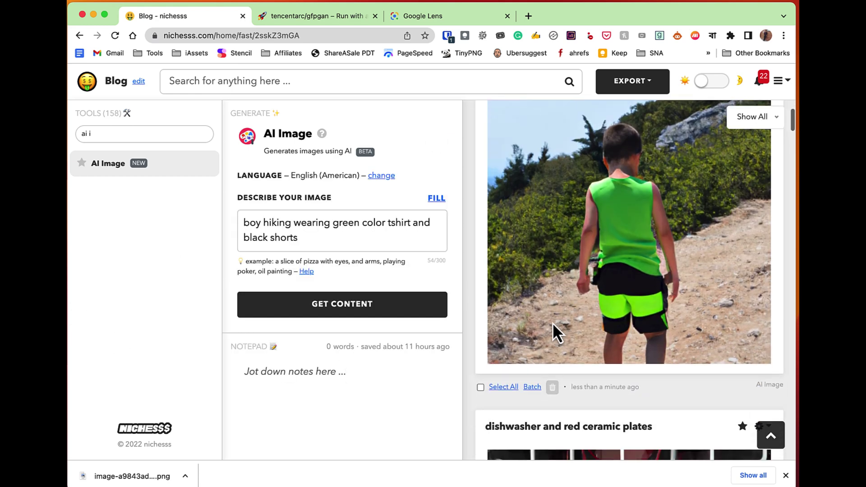
scroll(554, 326, "up", 2)
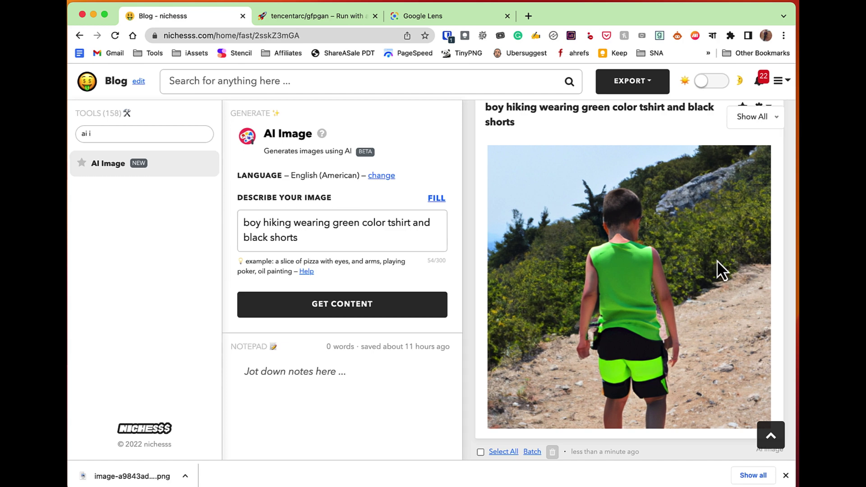
scroll(619, 237, "up", 2)
scroll(581, 358, "up", 1)
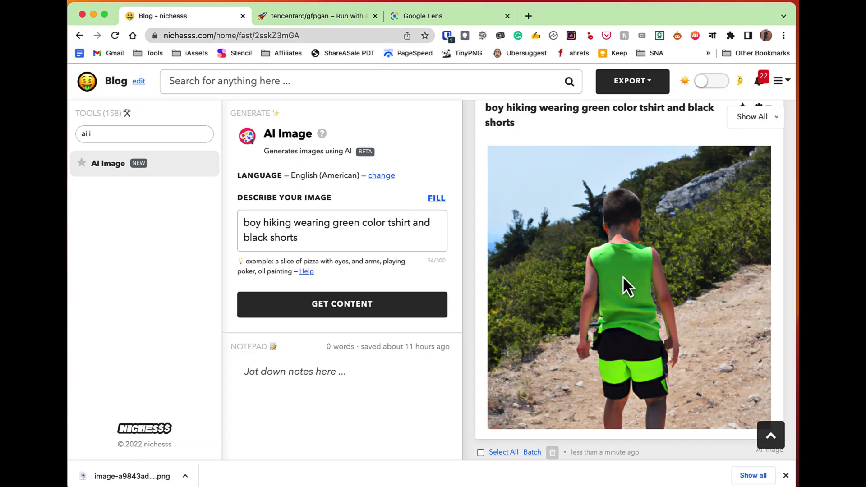
scroll(594, 274, "up", 1)
scroll(594, 275, "down", 3)
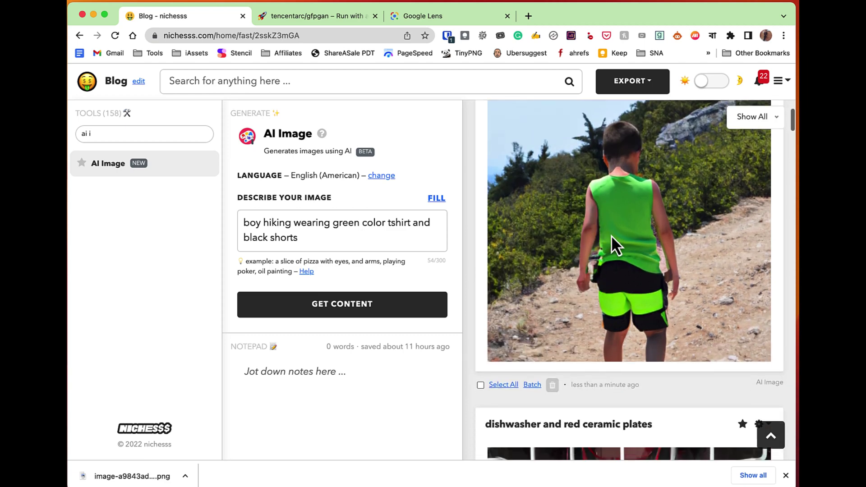
right_click(611, 235)
left_click(643, 257)
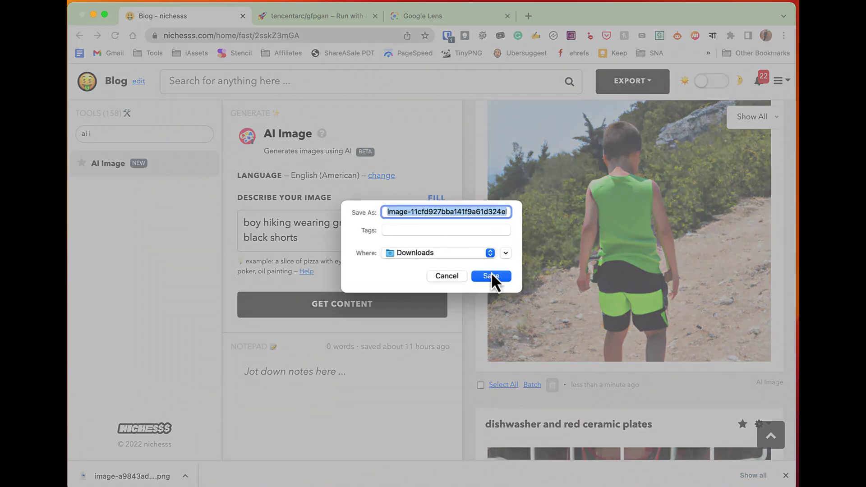
left_click(492, 276)
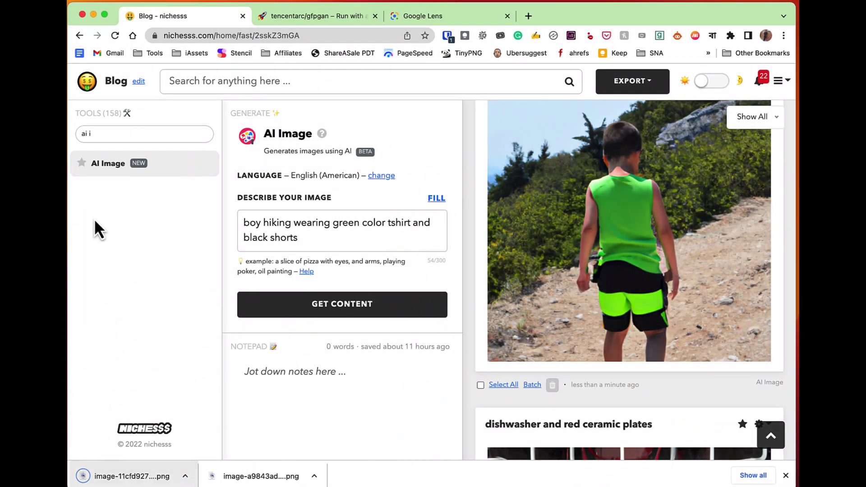
Switch to the tencentarc/gfpgan page on Replicate and compare the example input and output portraits
left_click(300, 18)
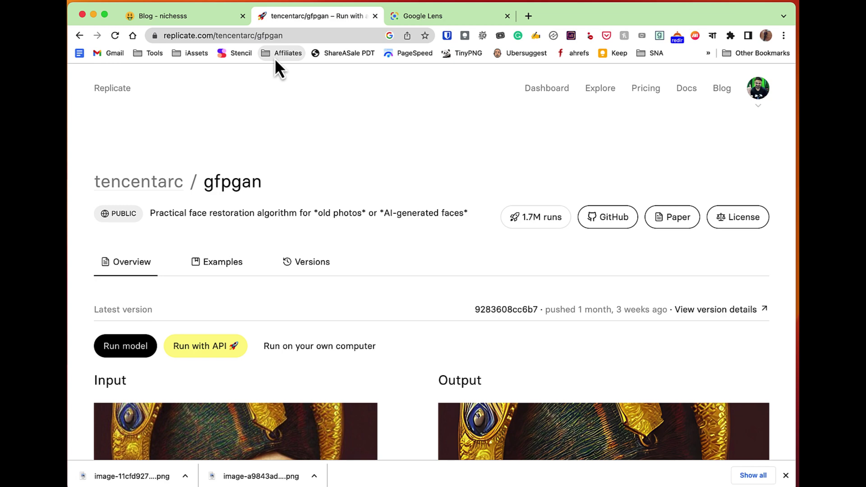
scroll(300, 203, "down", 6)
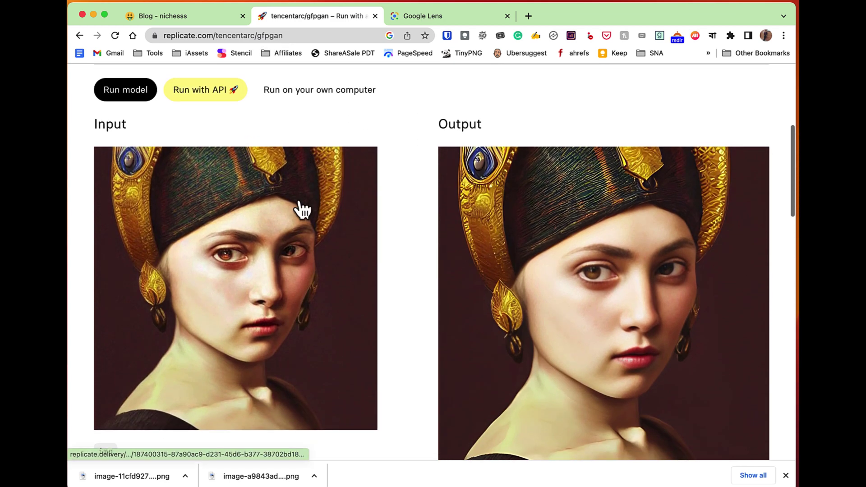
scroll(299, 203, "down", 1)
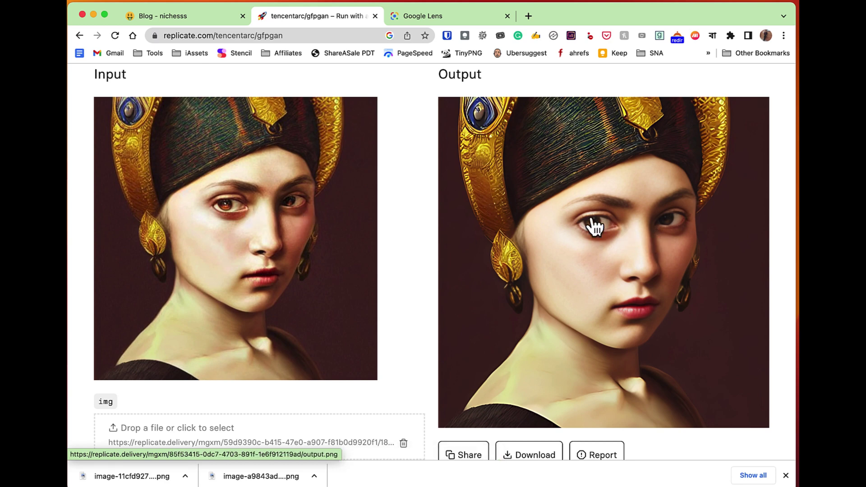
Review the gfpgan model page, examining its description and the sample portrait before and after face restoration
scroll(594, 226, "down", 2)
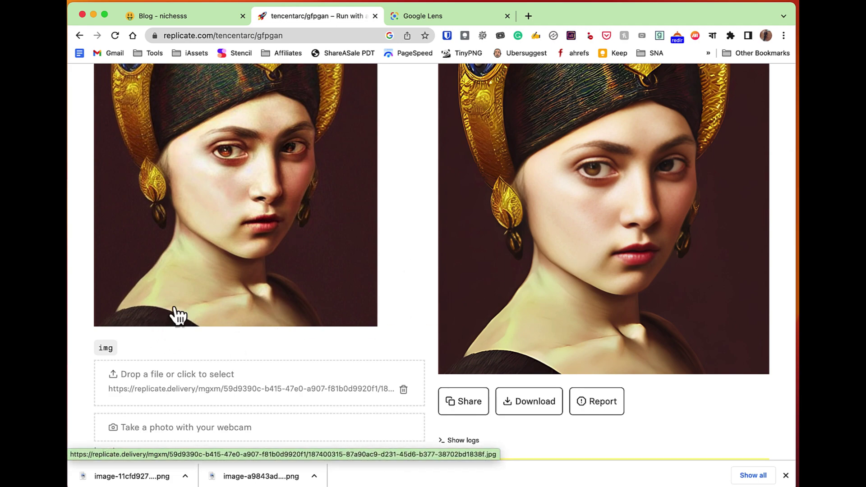
scroll(220, 294, "up", 1)
scroll(220, 294, "up", 4)
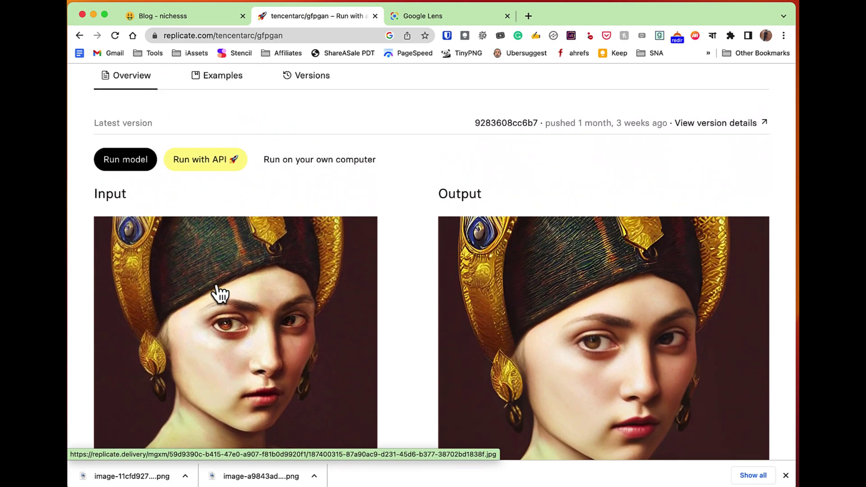
scroll(223, 281, "up", 5)
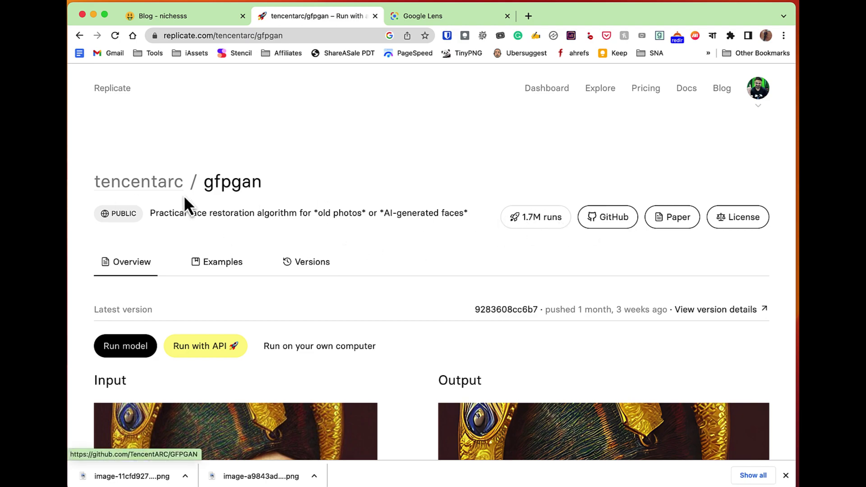
scroll(374, 229, "down", 10)
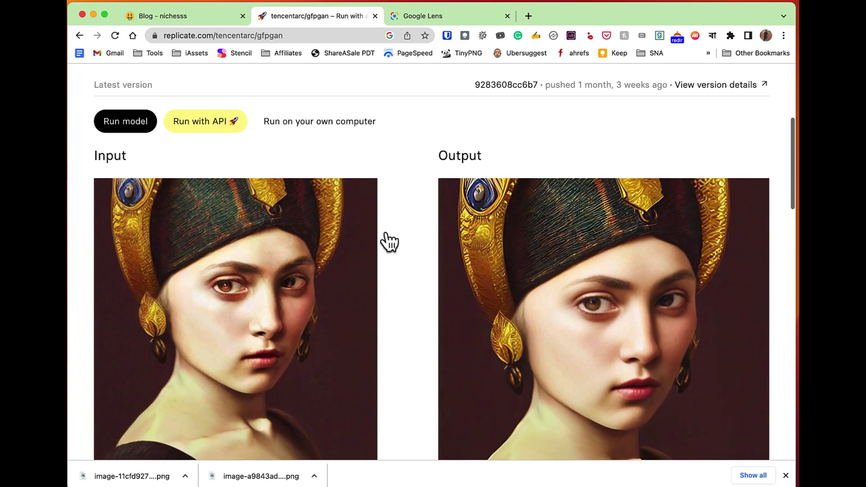
scroll(387, 240, "up", 10)
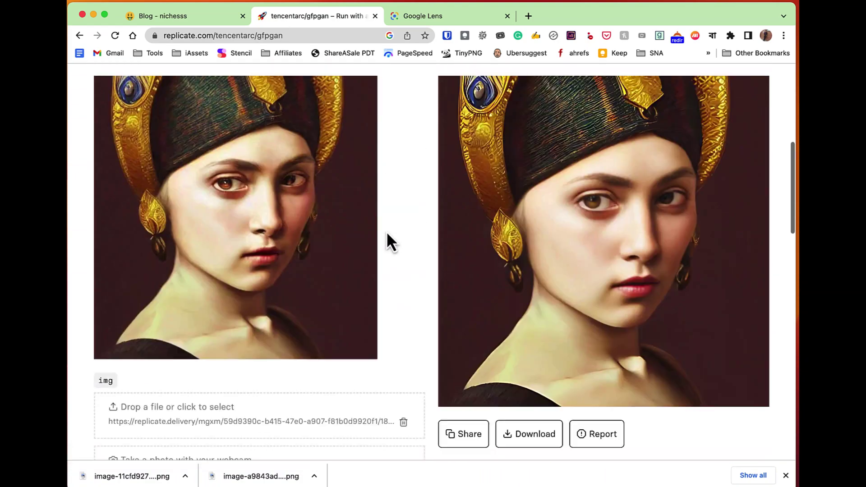
scroll(316, 228, "down", 10)
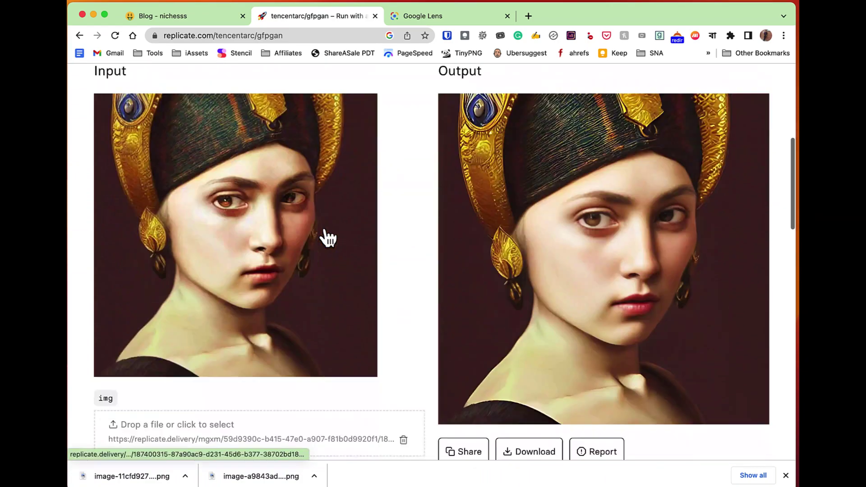
Load the downloaded hiking boy image, image-11cfd927bba141f9a61d324eb81cb080.png, as the gfpgan input image
scroll(319, 245, "down", 2)
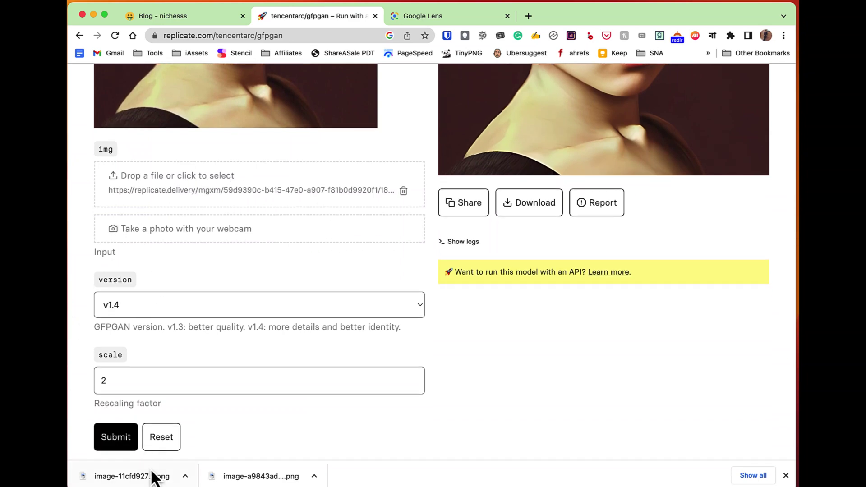
left_click_drag(145, 479, 237, 186)
scroll(237, 197, "up", 6)
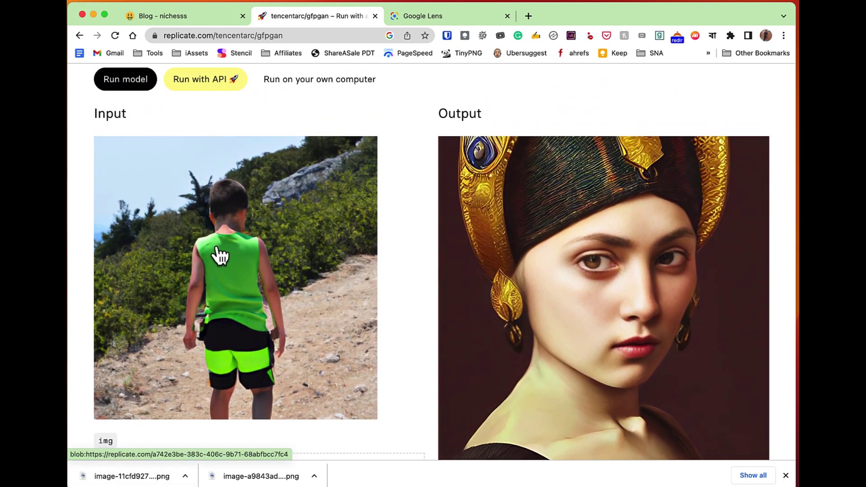
Run the model on the hiking boy image, keeping version v1.4 and a rescaling factor of 2
scroll(309, 271, "down", 8)
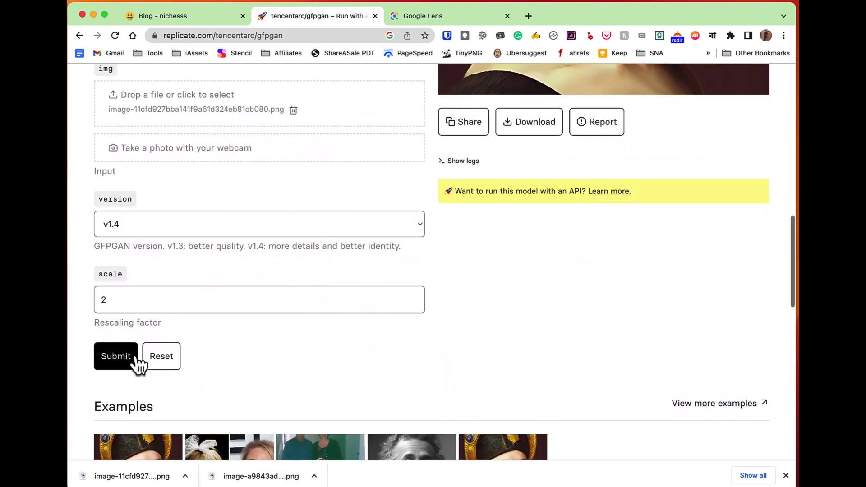
scroll(210, 294, "up", 12)
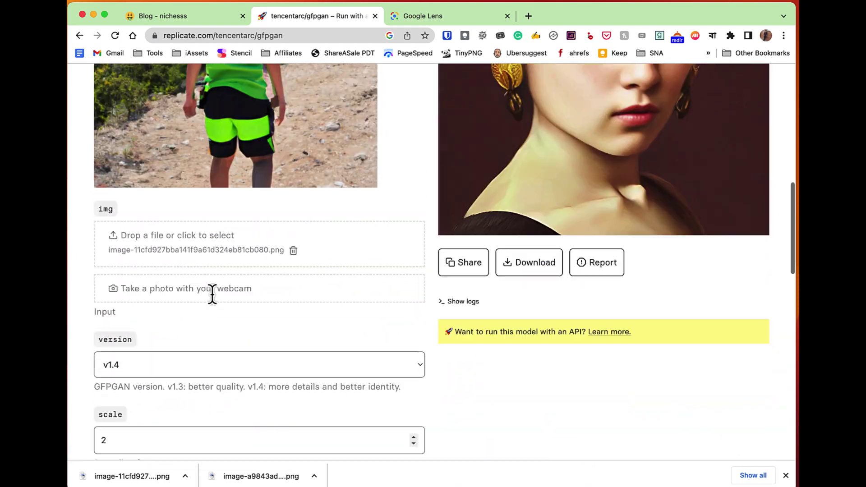
scroll(212, 296, "down", 10)
scroll(228, 270, "up", 3)
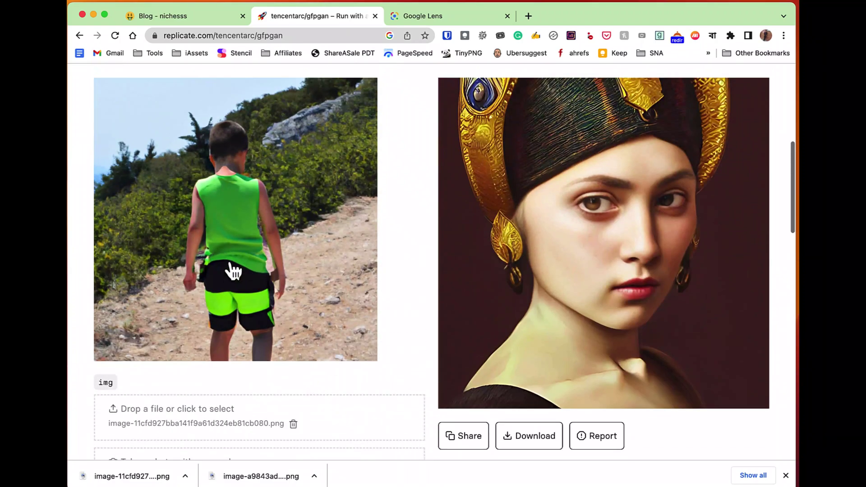
scroll(252, 287, "down", 9)
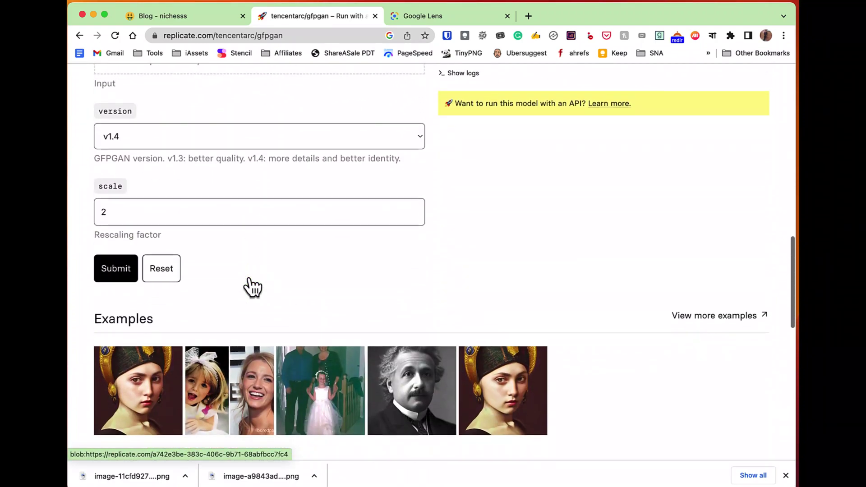
scroll(250, 282, "up", 1)
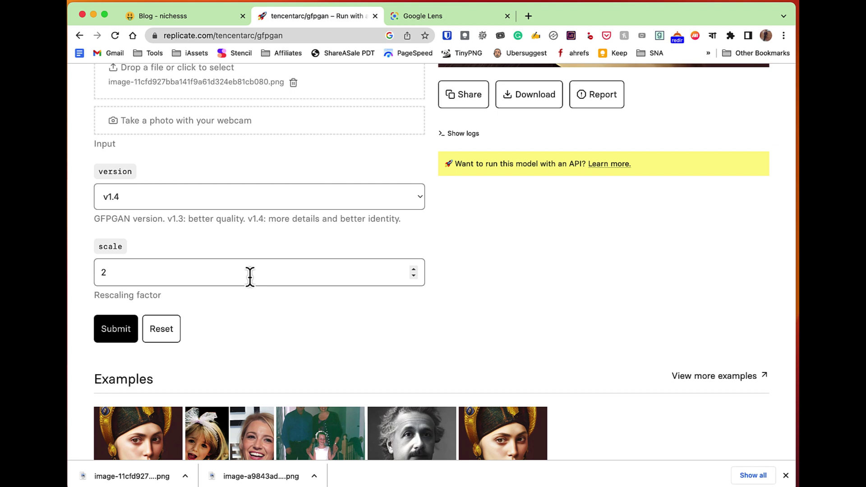
scroll(253, 293, "up", 1)
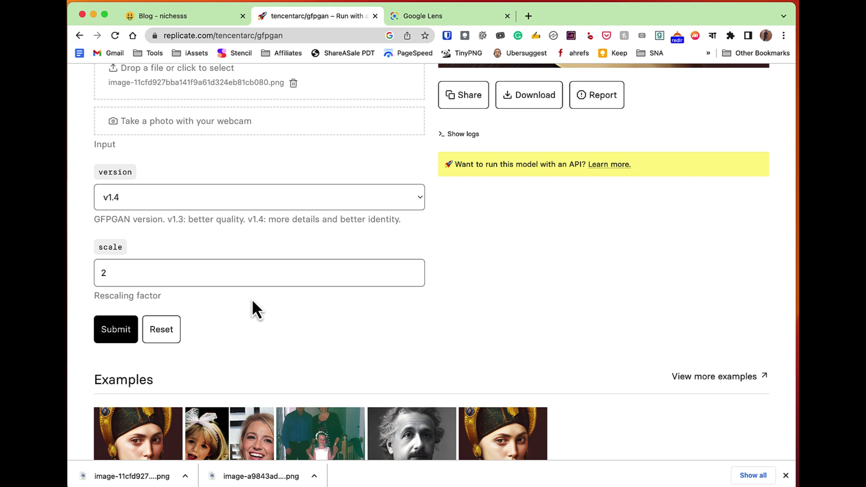
left_click(120, 336)
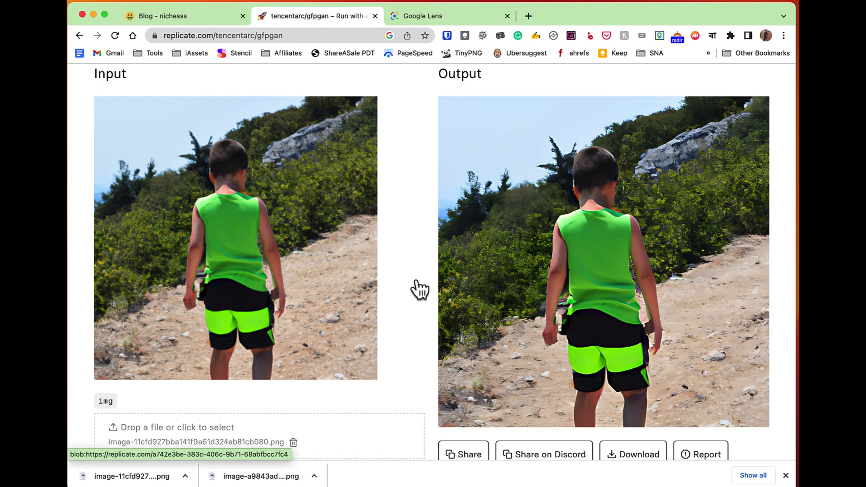
Compare the processed hiking boy output with the original input image
scroll(420, 290, "down", 2)
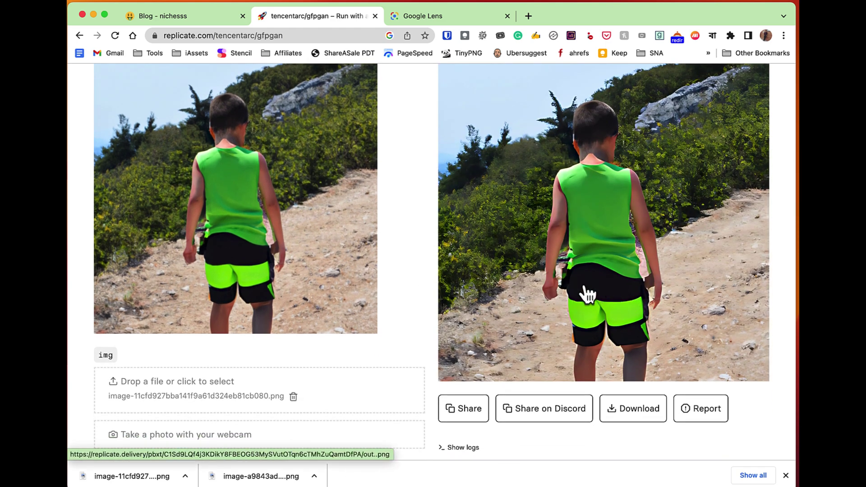
scroll(584, 294, "up", 2)
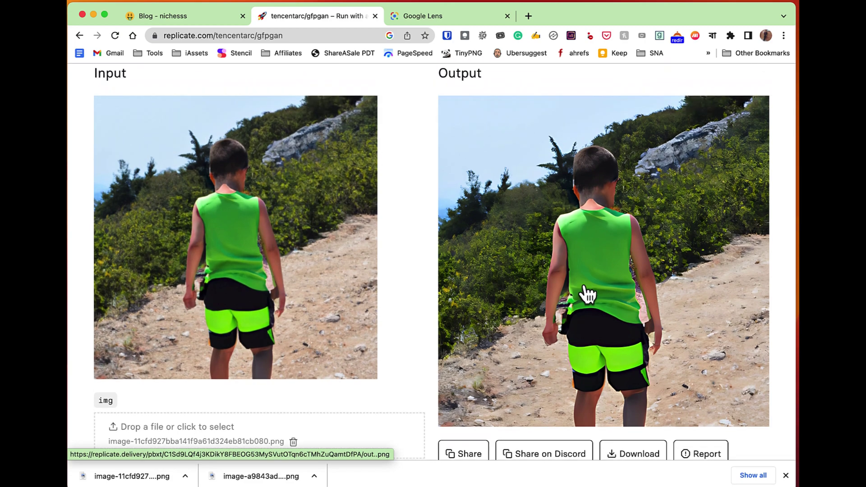
scroll(587, 294, "down", 2)
Switch to nichesss and inspect the generated "girl cooking pasta" image
key("ctrl+shift+Tab")
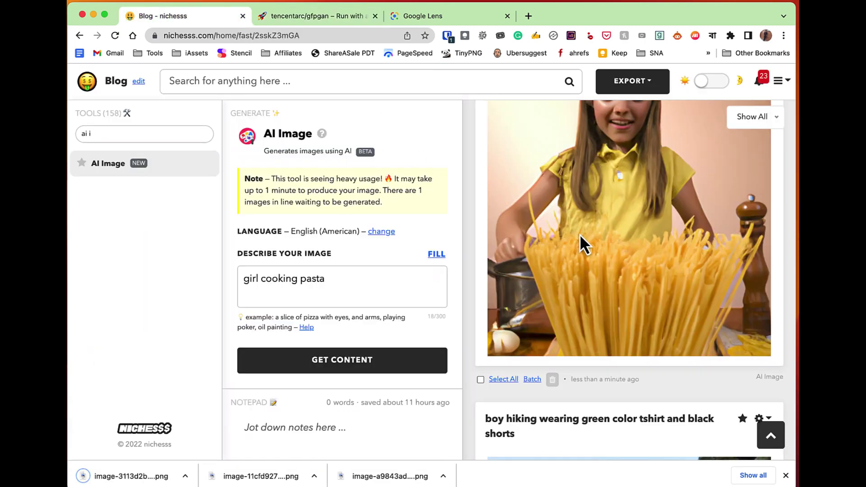
scroll(580, 234, "up", 3)
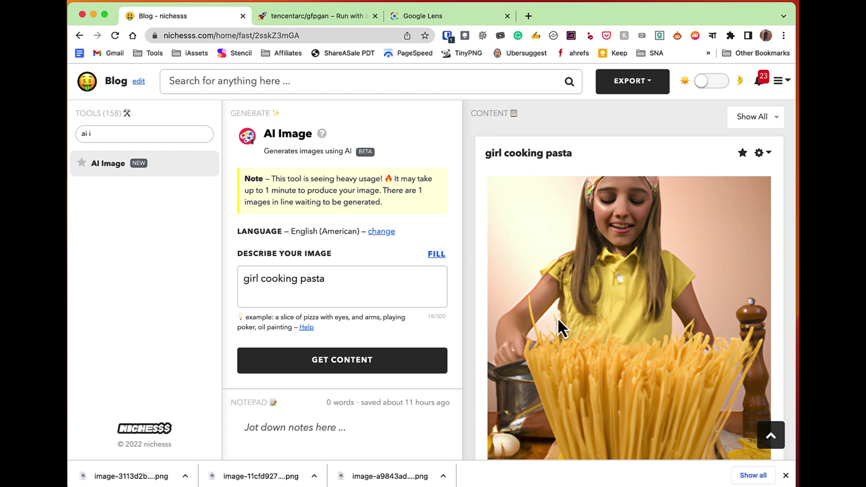
Return to the gfpgan page on Replicate, replace the input with image-3113d2bc962e4e8fbb02f54ab9c22799.png, and run the model with version v1.4 and scale 2
left_click(334, 19)
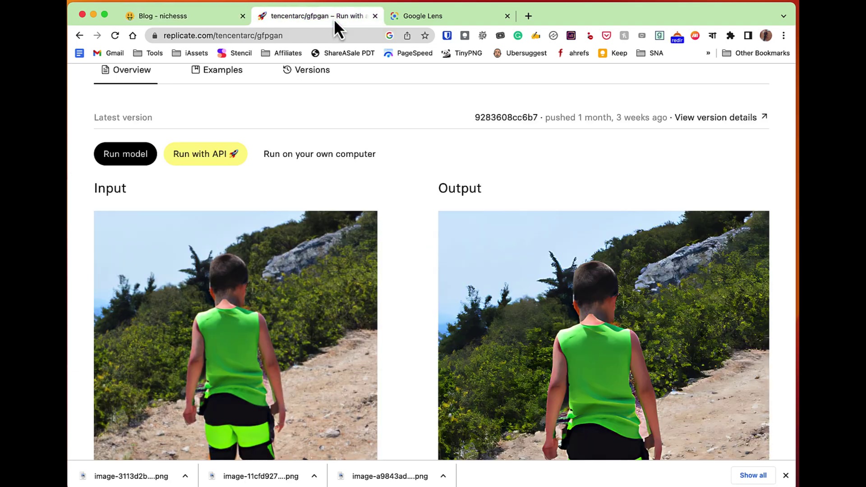
scroll(197, 184, "down", 10)
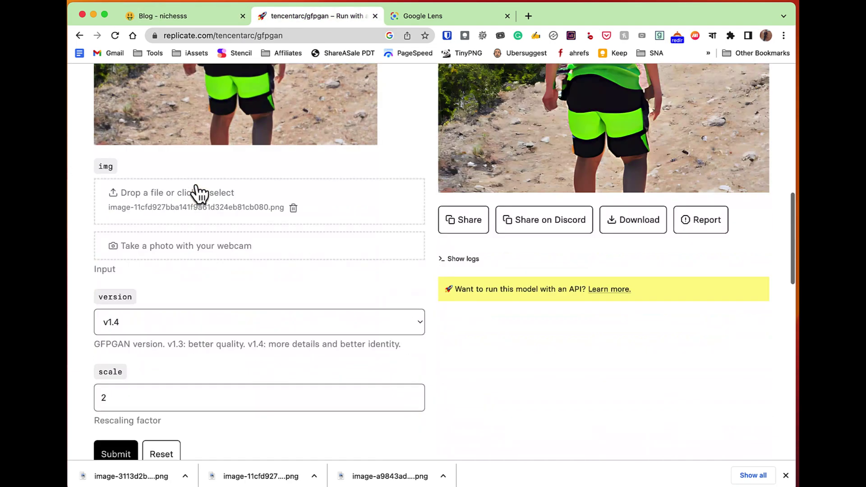
scroll(183, 188, "down", 2)
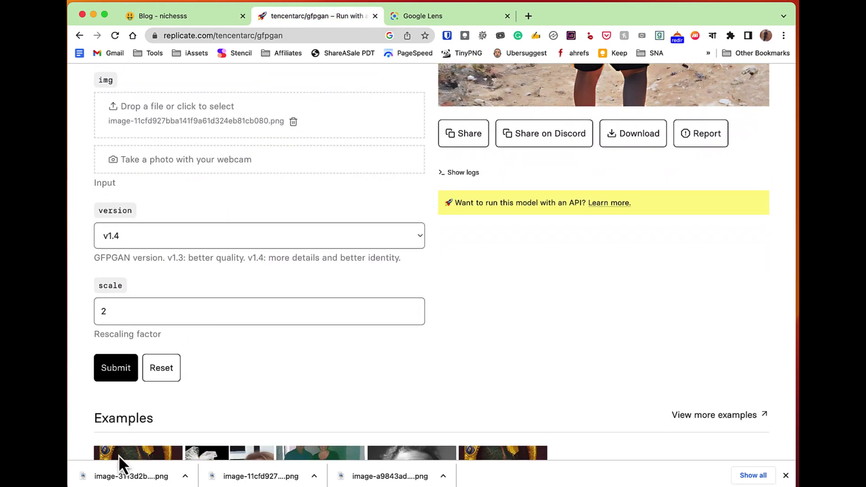
left_click_drag(82, 477, 218, 127)
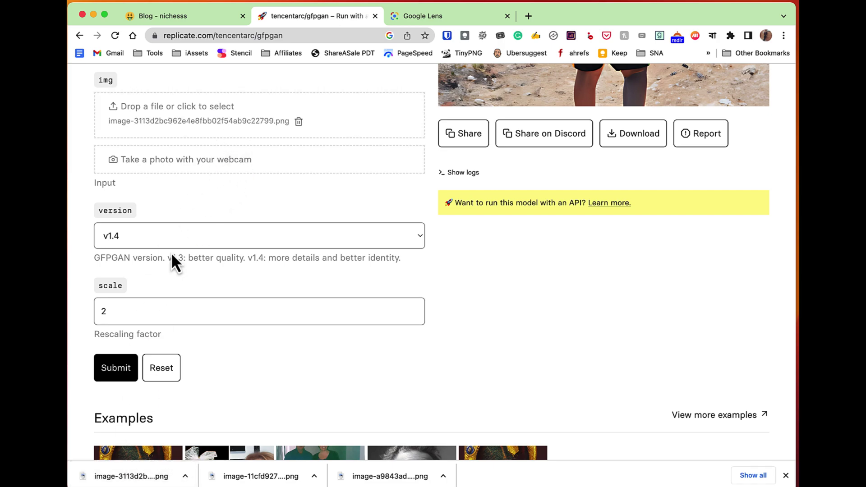
left_click(103, 381)
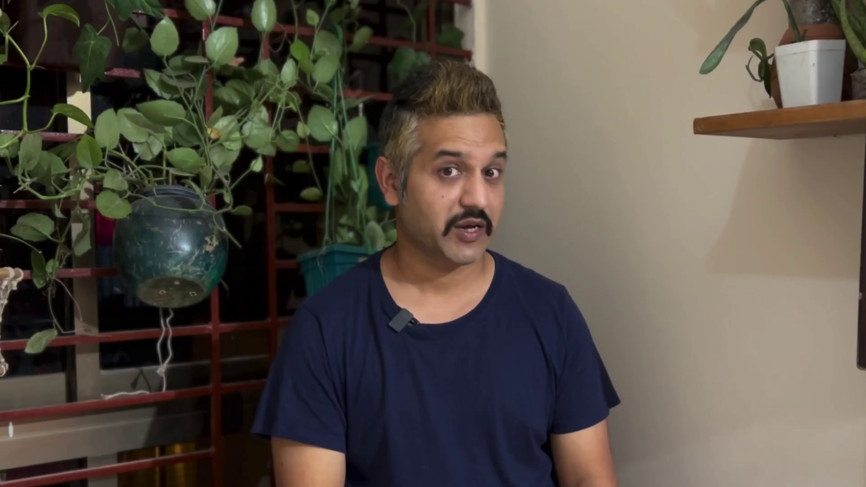